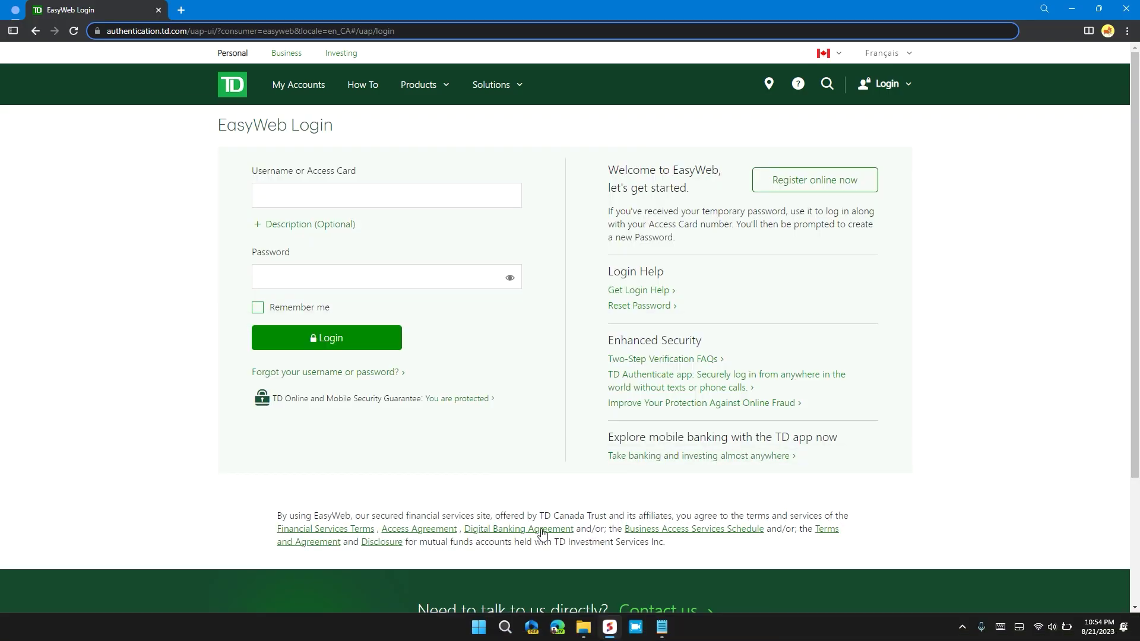
Open the Windows Start menu from the EasyWeb login page.
click(479, 629)
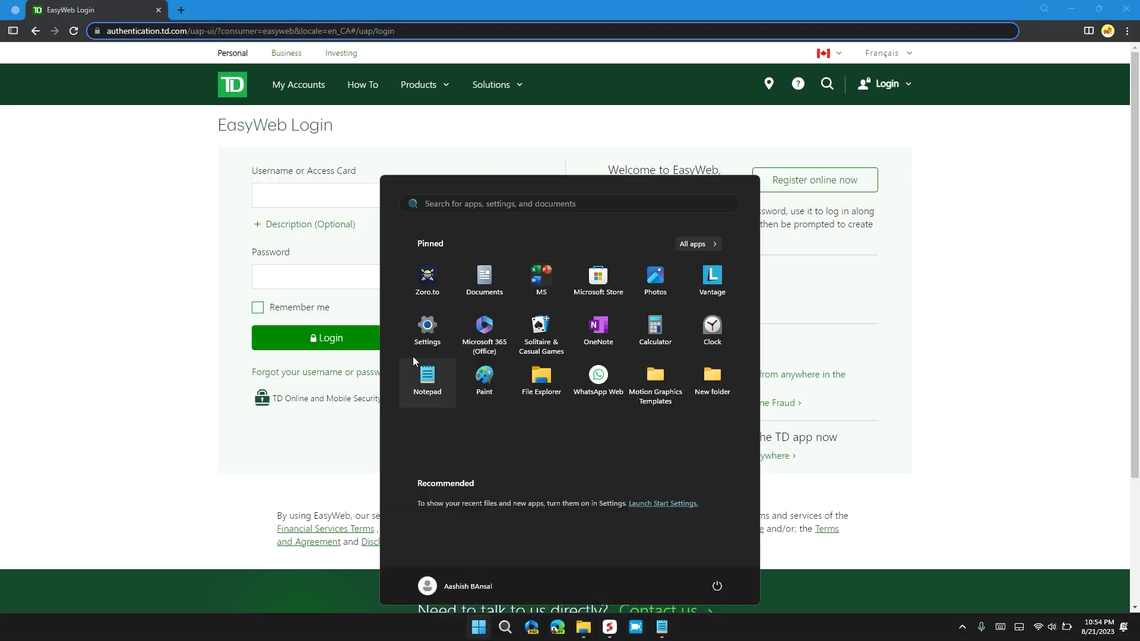
Check the Wi-Fi status on the Network & internet page of maximized Windows Settings, then close Settings.
click(426, 342)
double_click(824, 220)
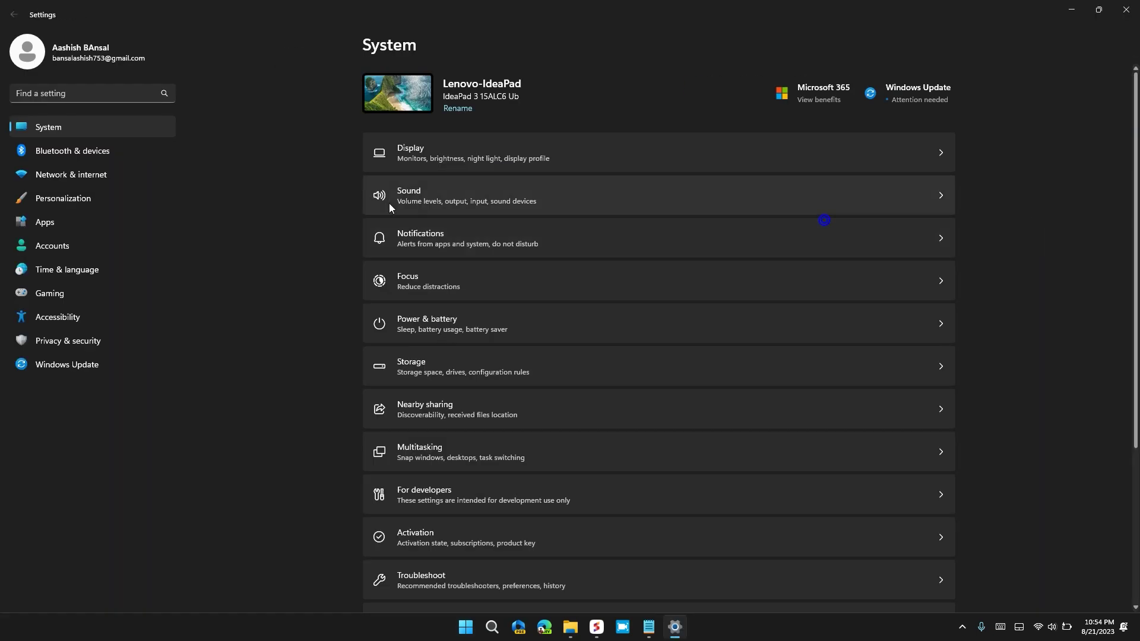
click(61, 174)
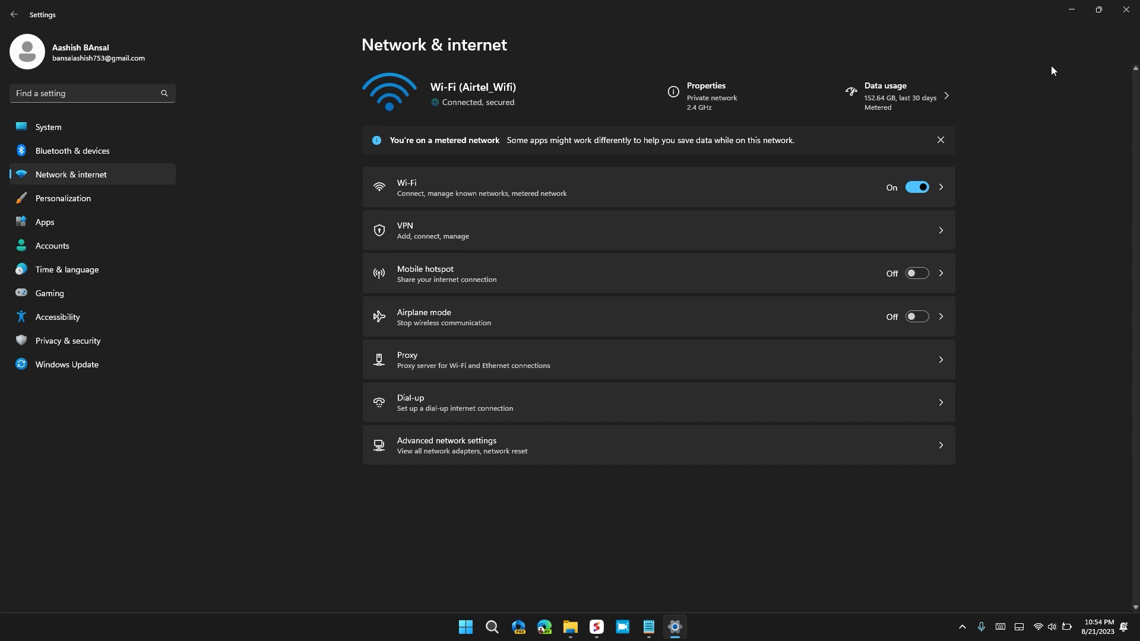
click(1126, 10)
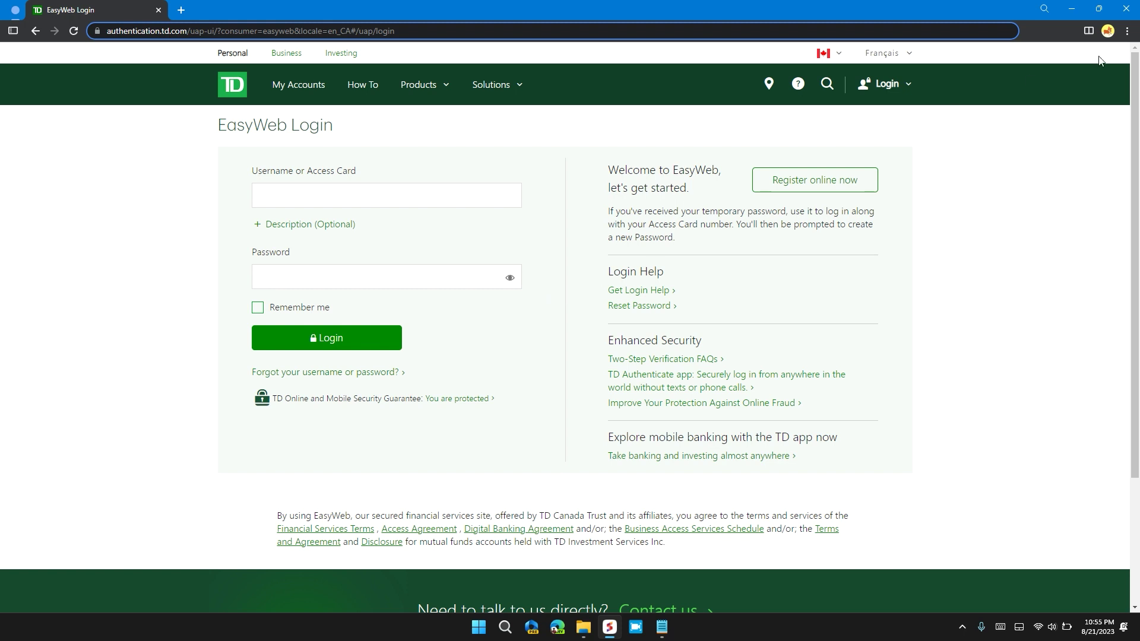
Clear all-time cookies and cached images and files, then reload the EasyWeb login page.
click(1127, 31)
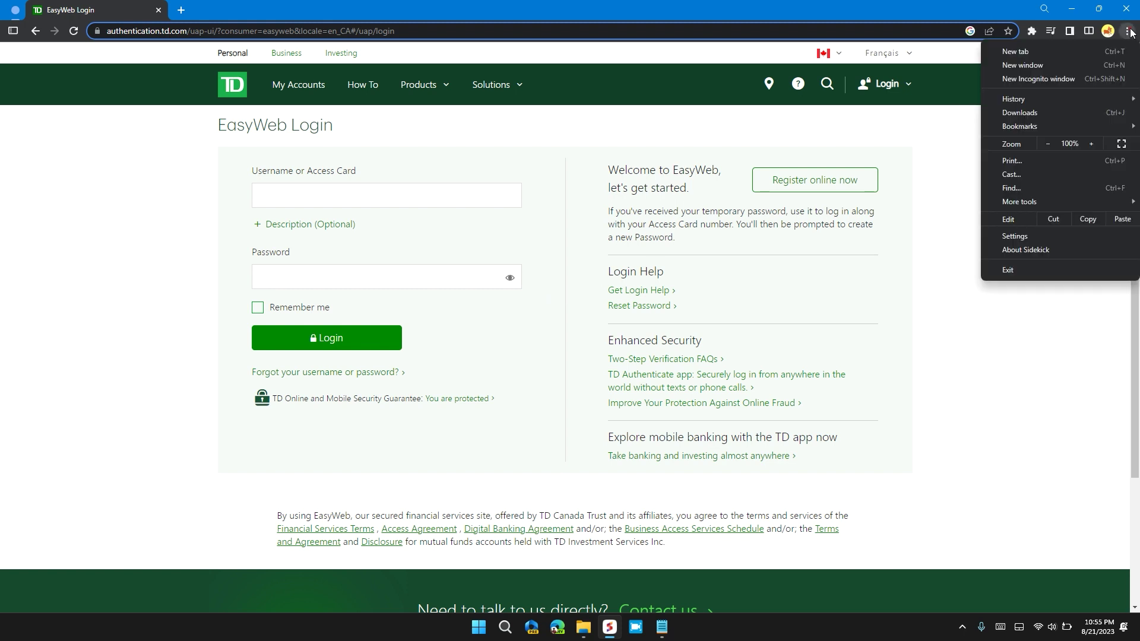
mouse_move(1034, 202)
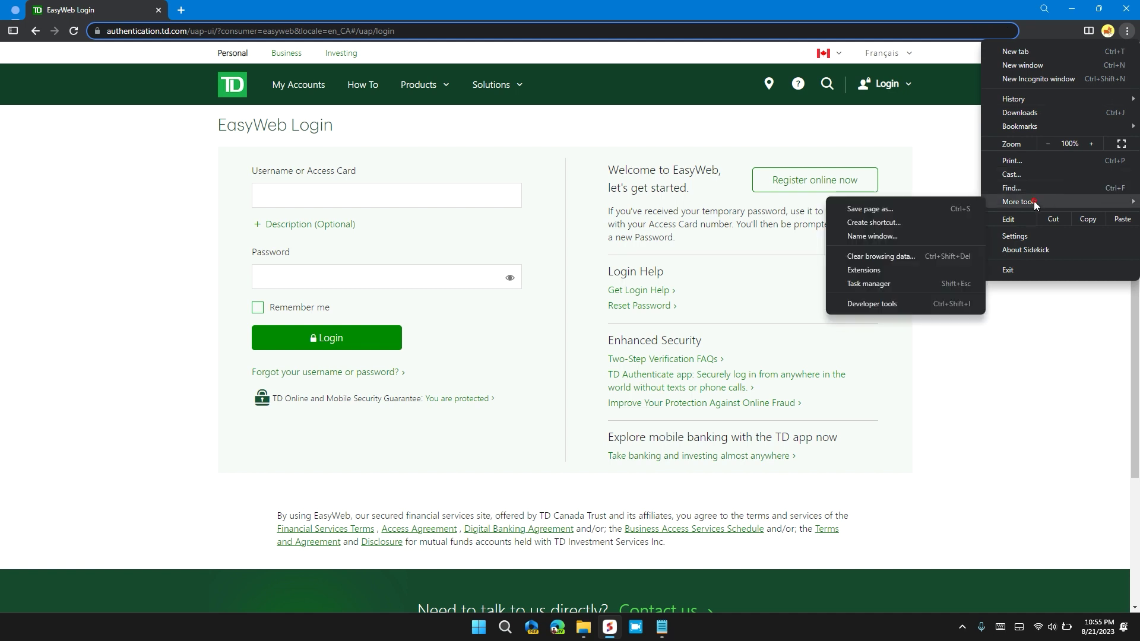
click(895, 258)
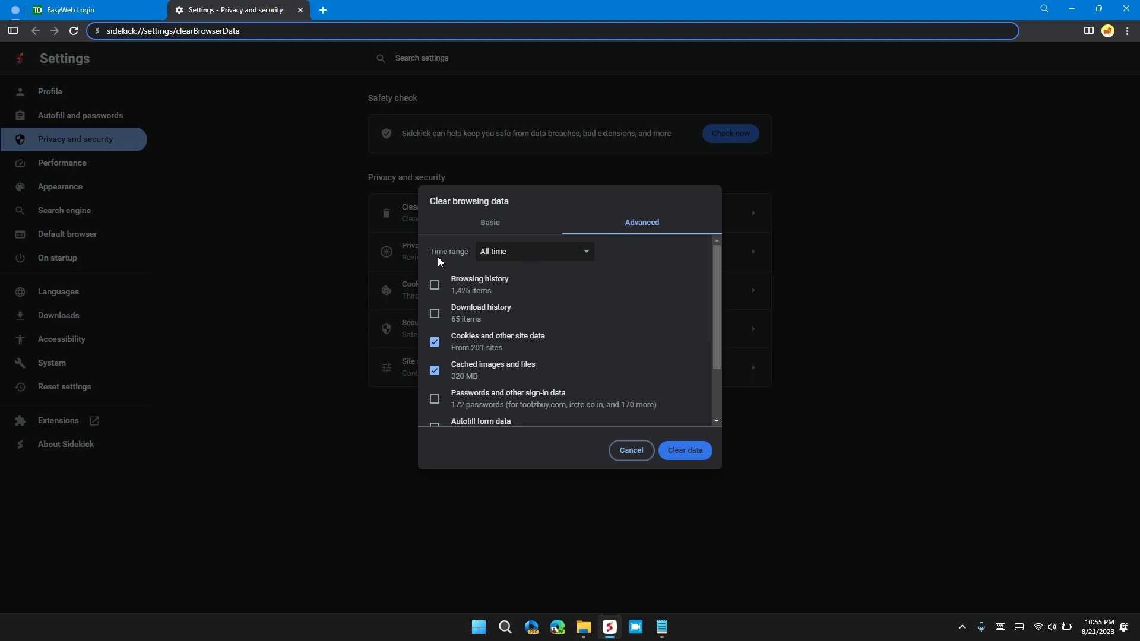
click(508, 254)
click(506, 305)
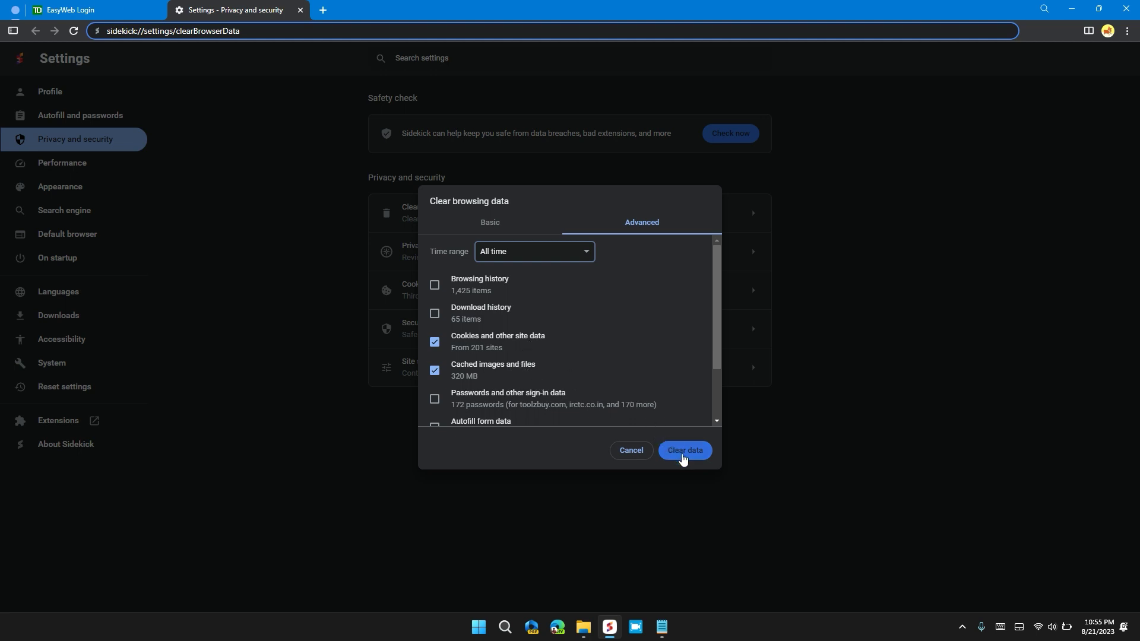
click(685, 451)
click(89, 10)
click(74, 31)
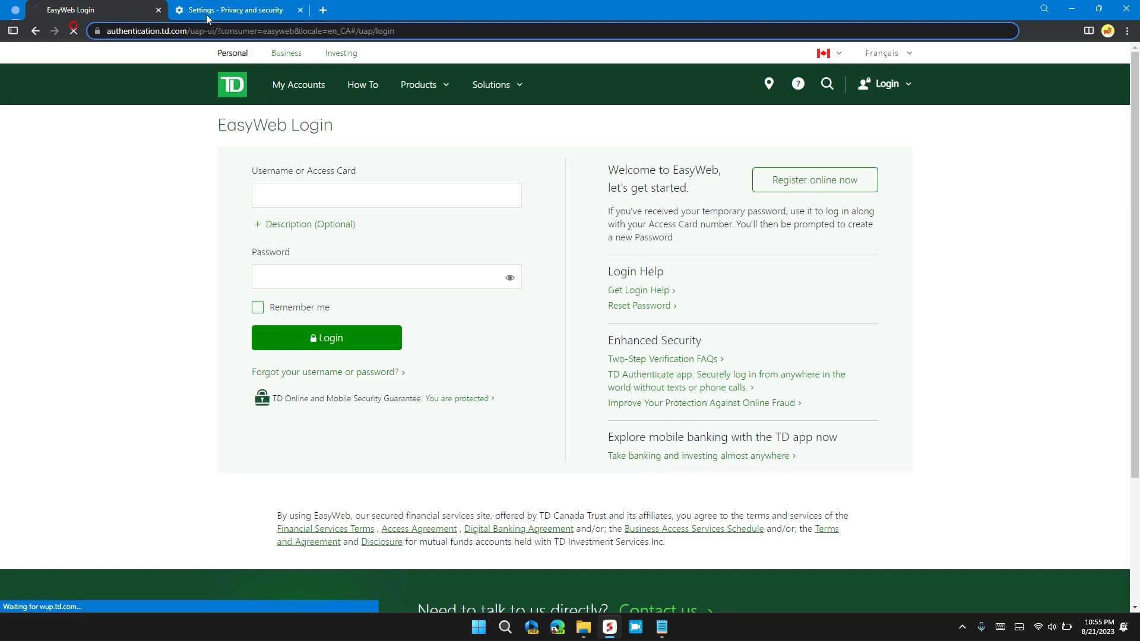
Close the leftover Privacy and security settings tab, leaving only the EasyWeb login page.
click(300, 10)
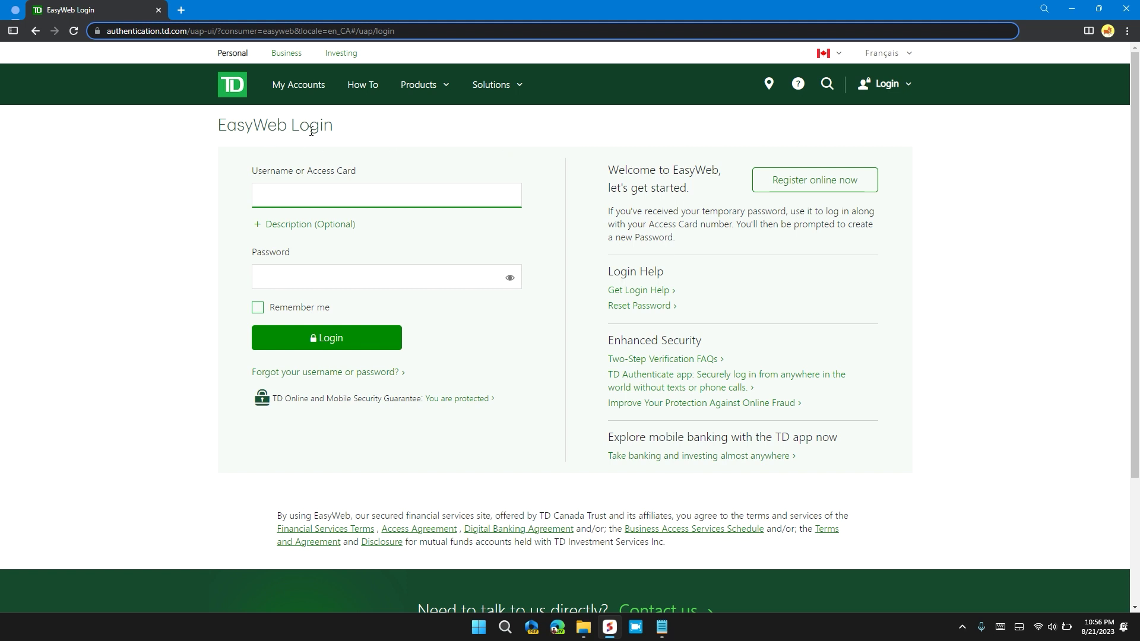
drag(295, 128, 333, 129)
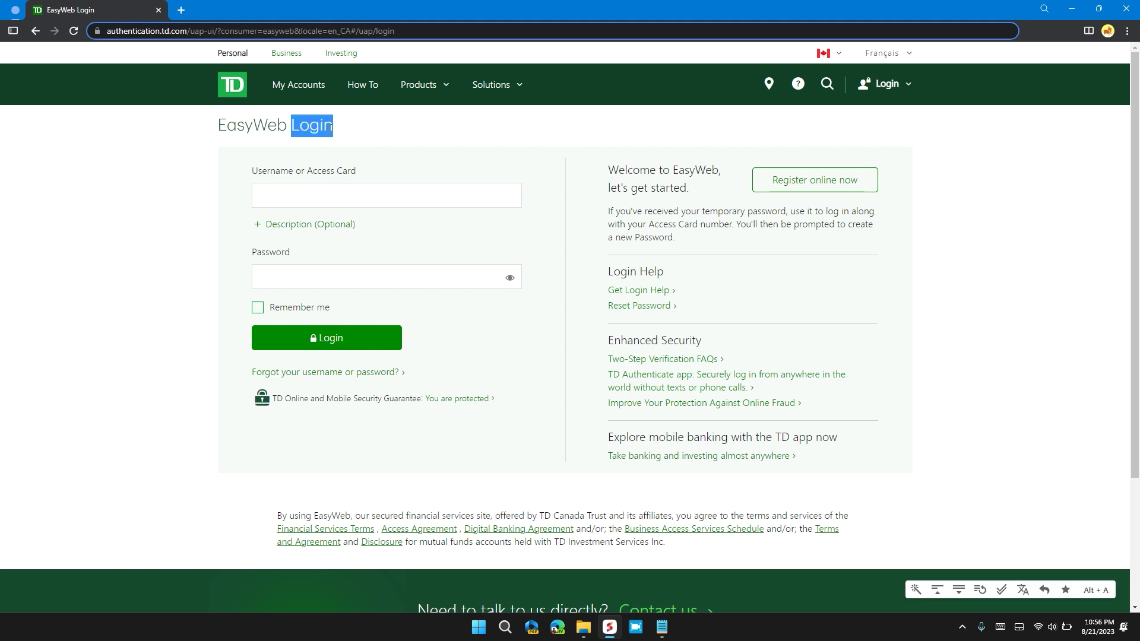
click(342, 130)
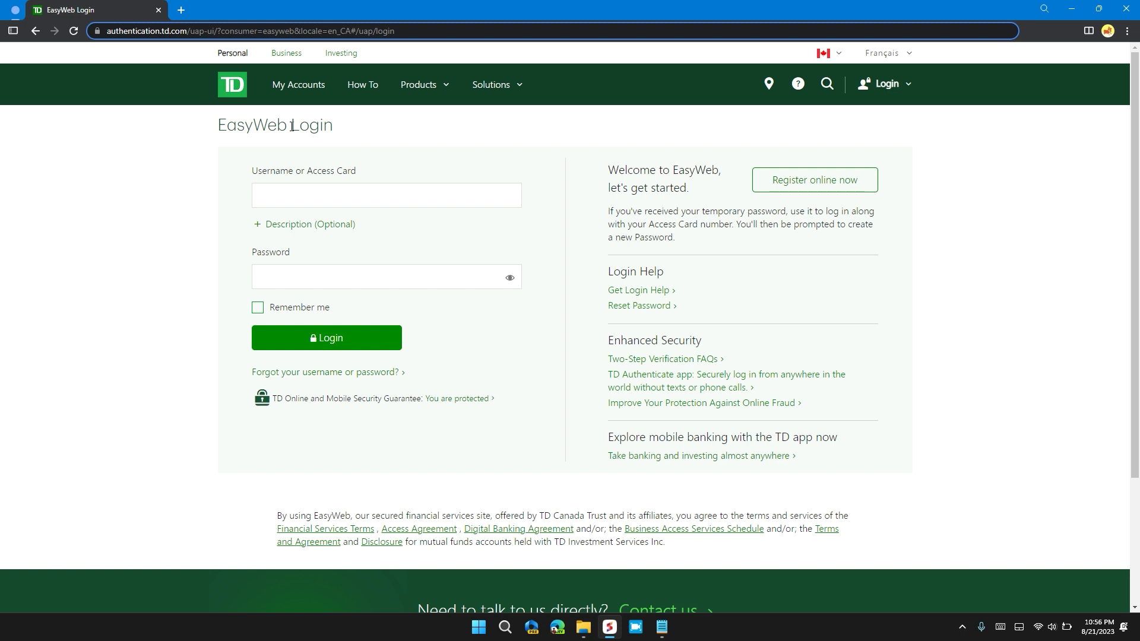
click(1127, 31)
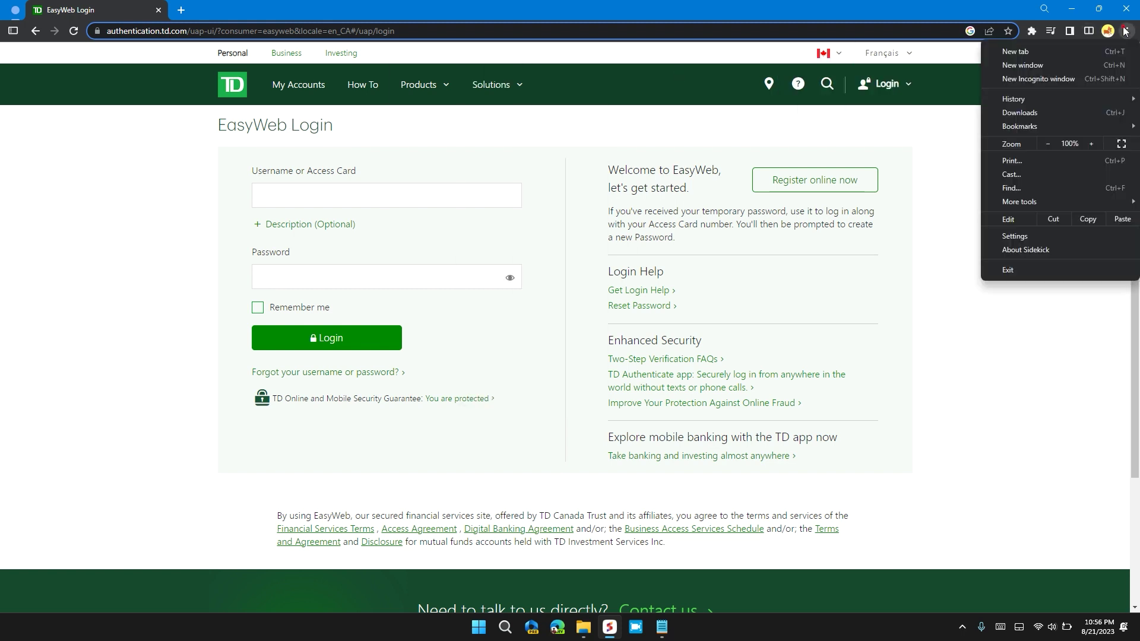
Switch off the Free VPN for Chrome - VPN Proxy VeePN extension without removing it.
click(1033, 203)
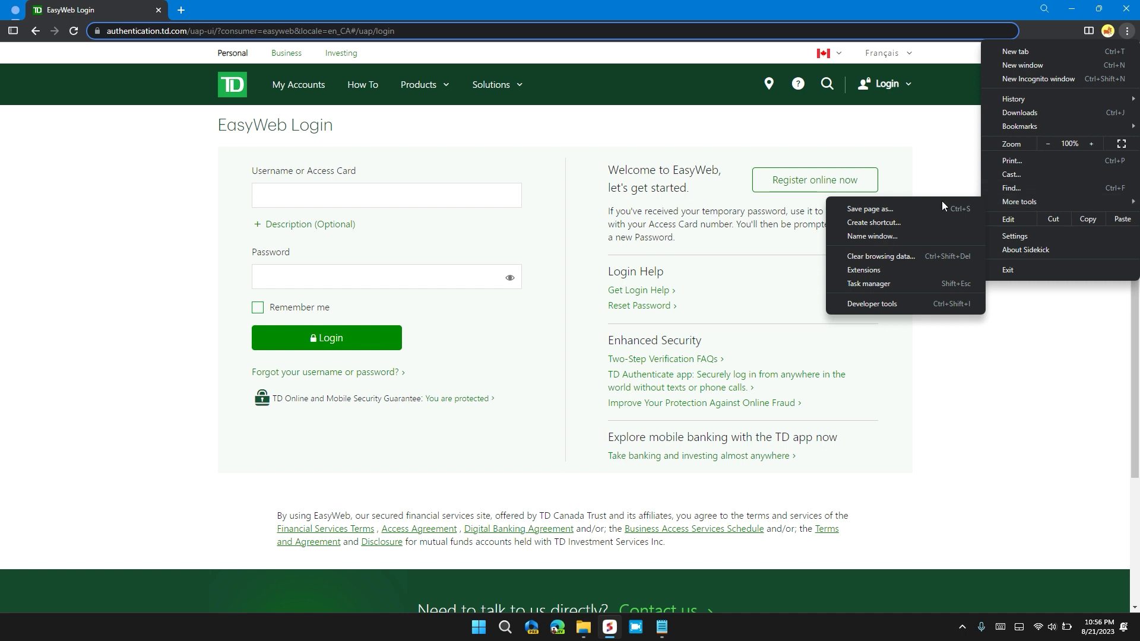
click(864, 271)
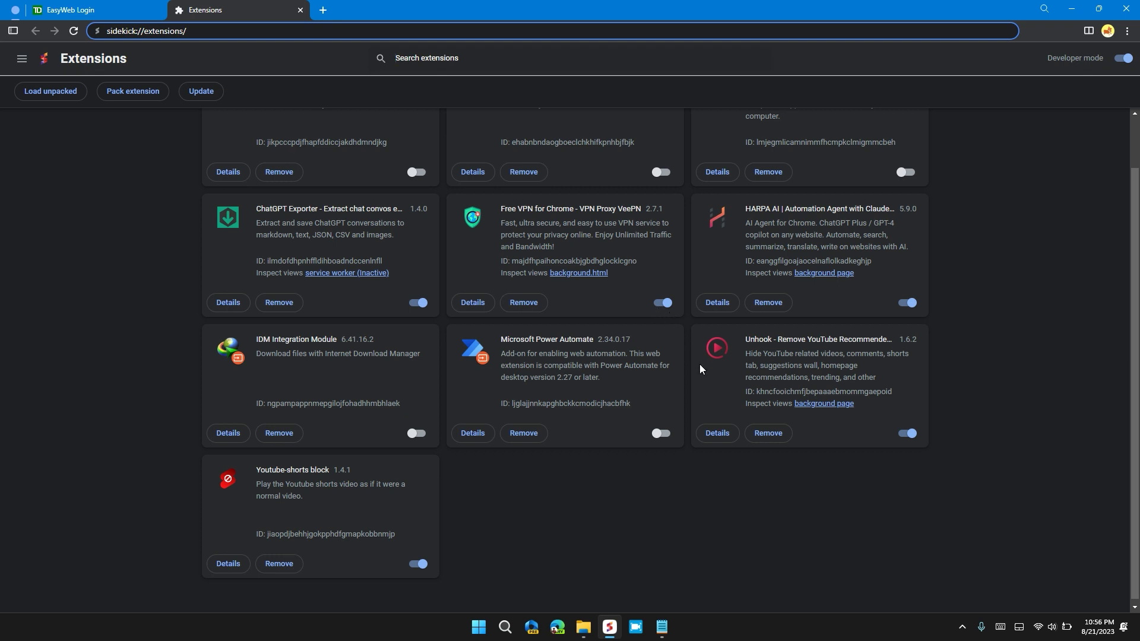
scroll(700, 364, up, 1)
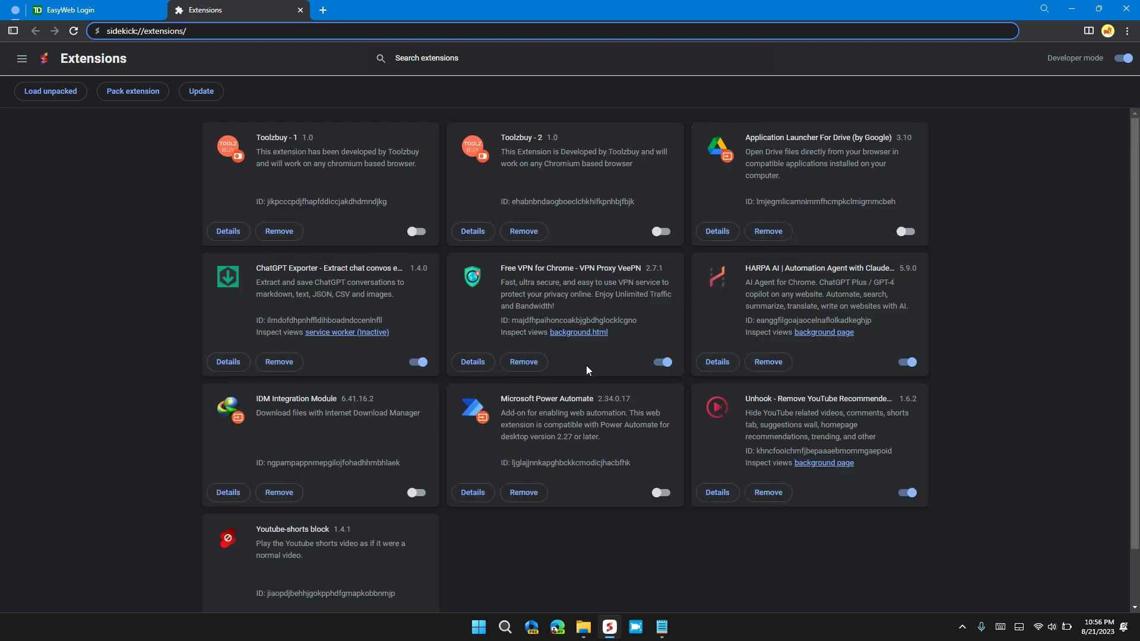
click(534, 366)
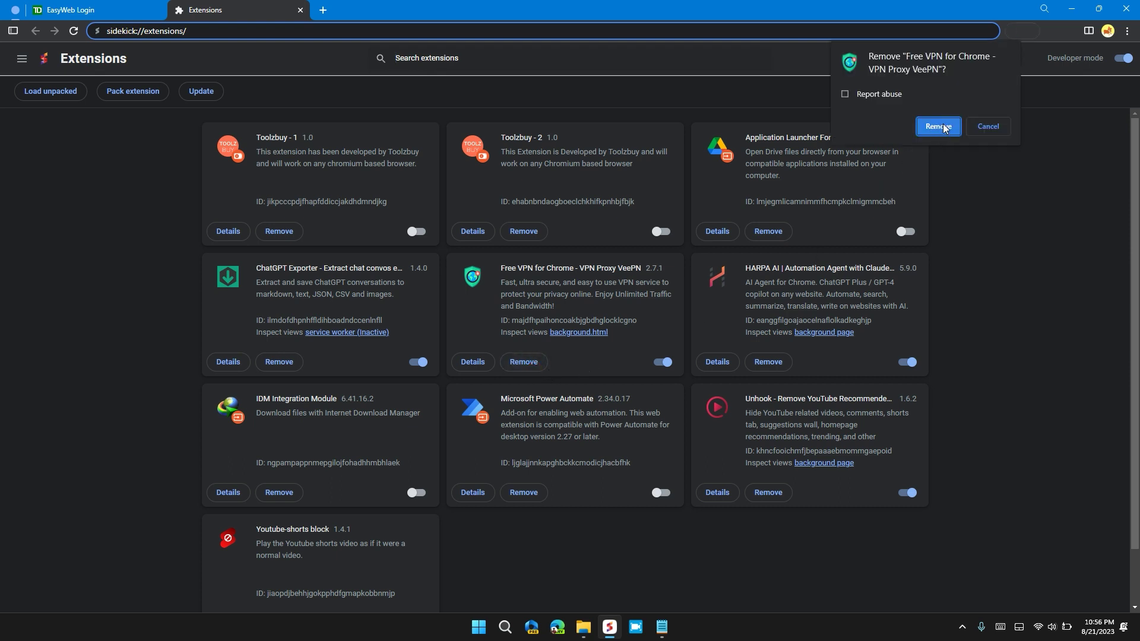
click(988, 126)
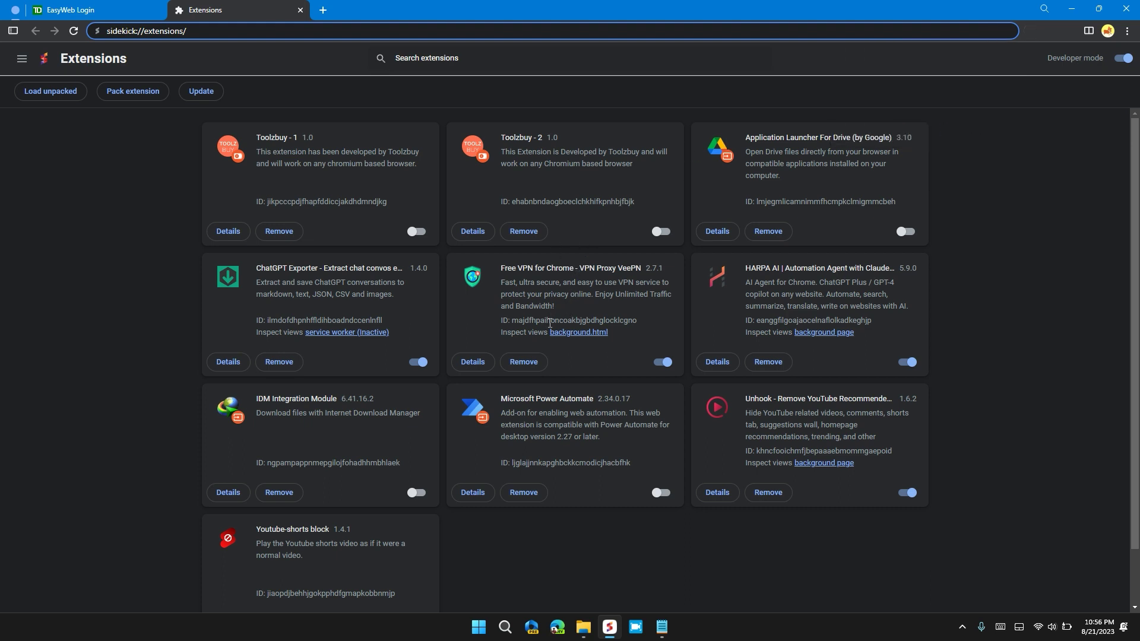
click(664, 363)
click(666, 364)
click(665, 363)
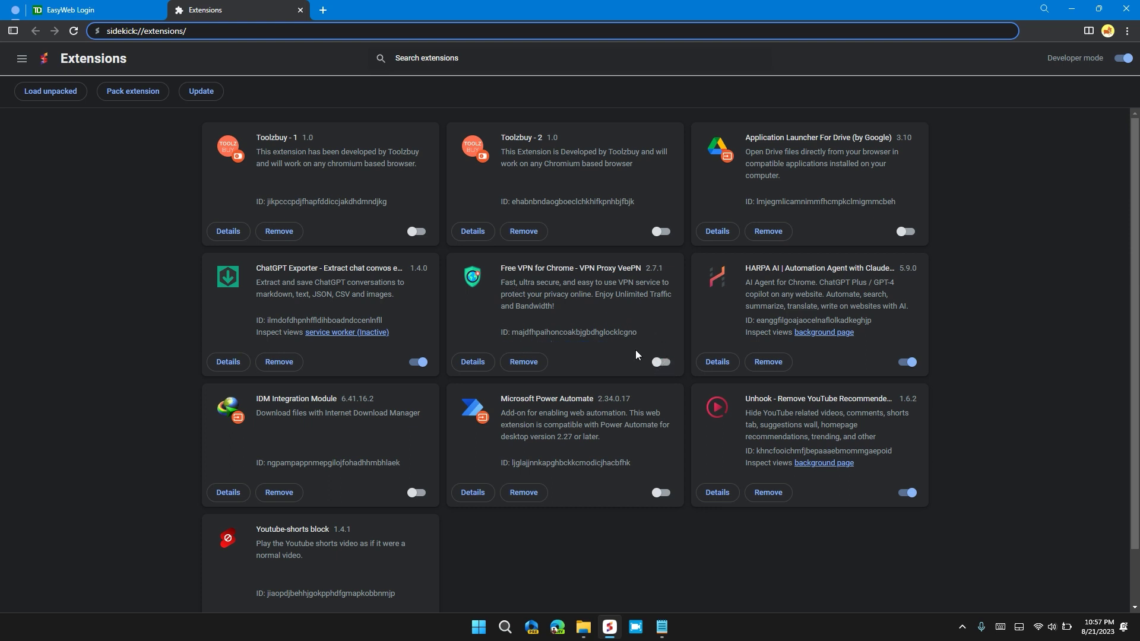
Close the Extensions tab and reload the EasyWeb login page to retest access.
click(300, 10)
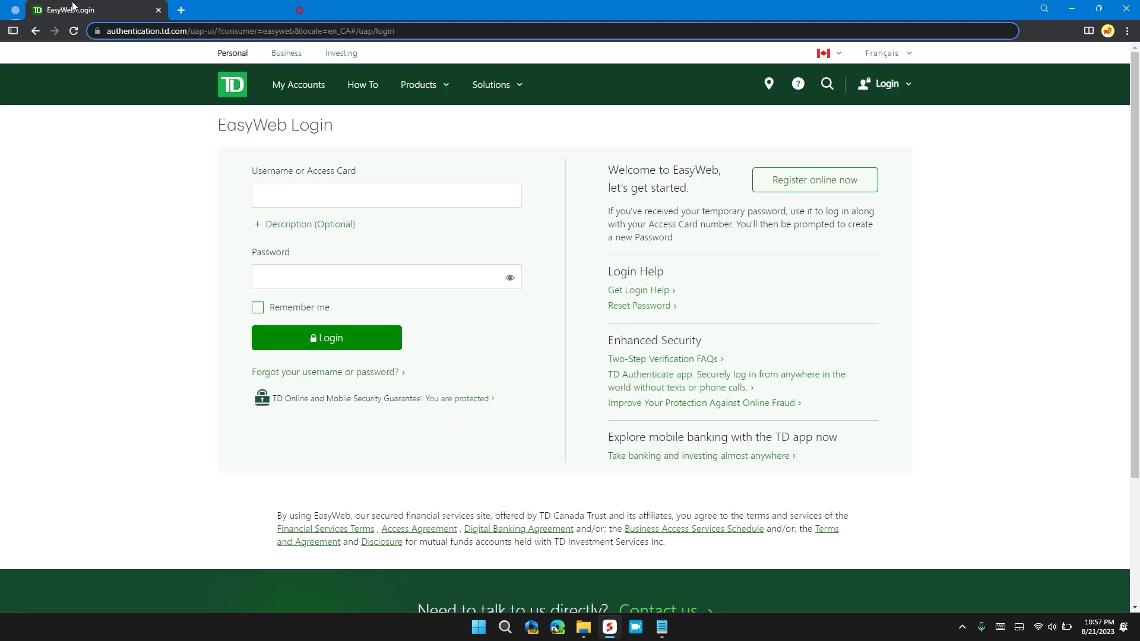
click(74, 30)
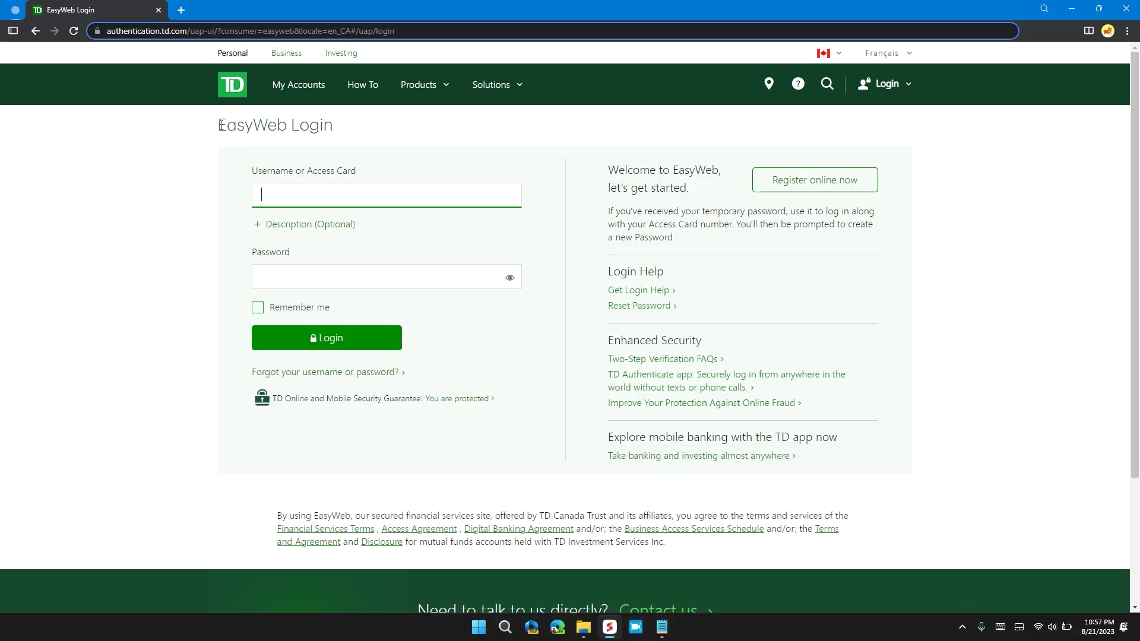
drag(220, 125, 316, 126)
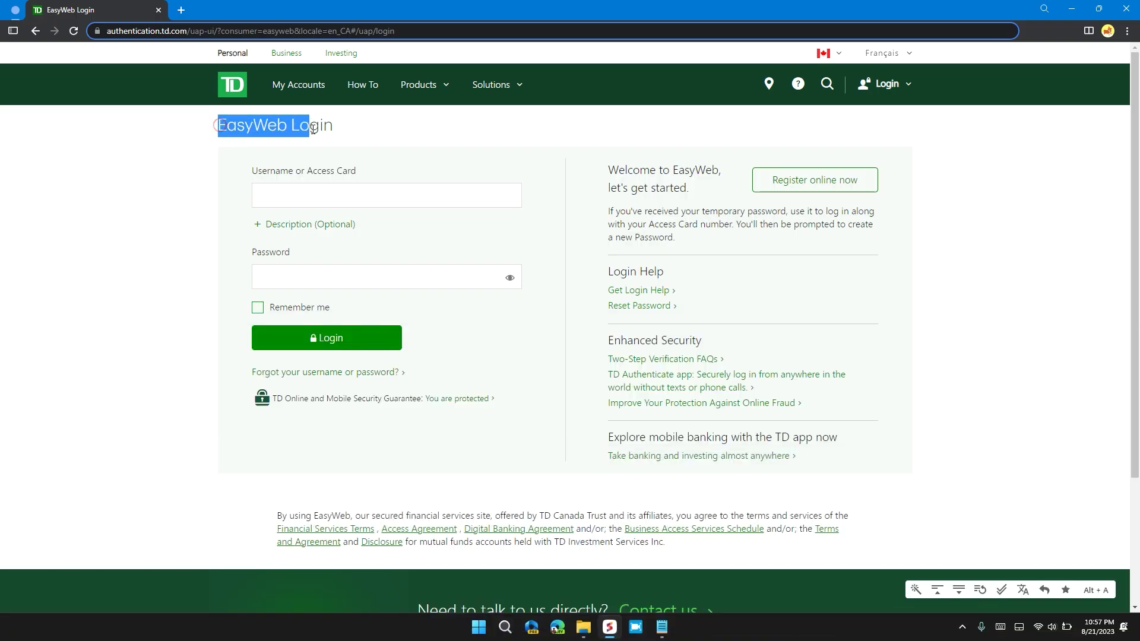
click(349, 137)
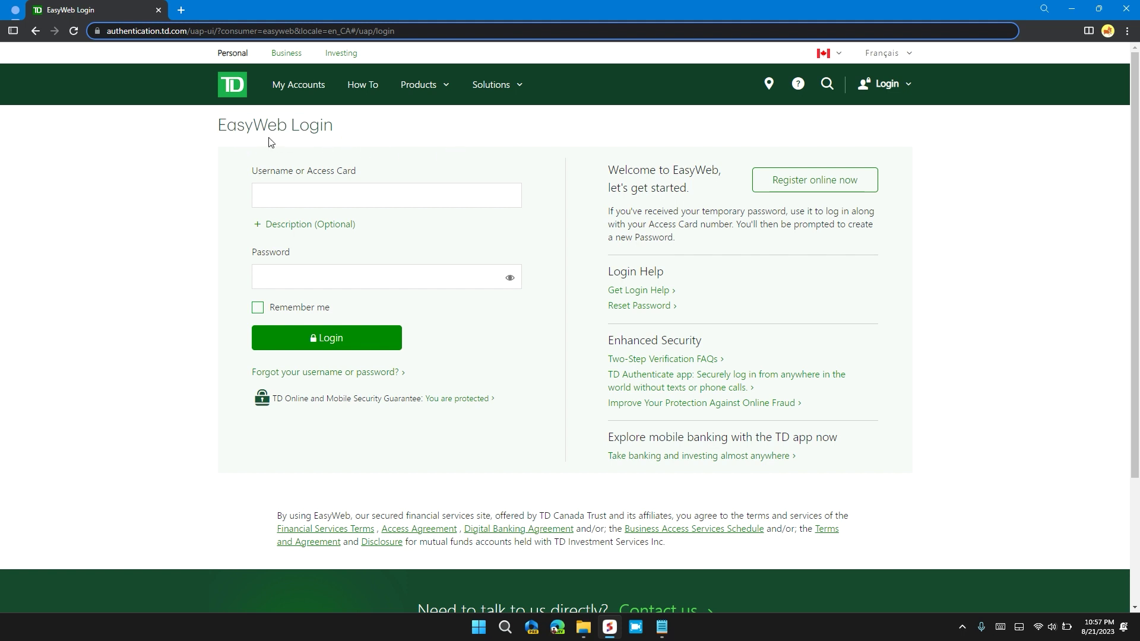
drag(219, 128, 310, 126)
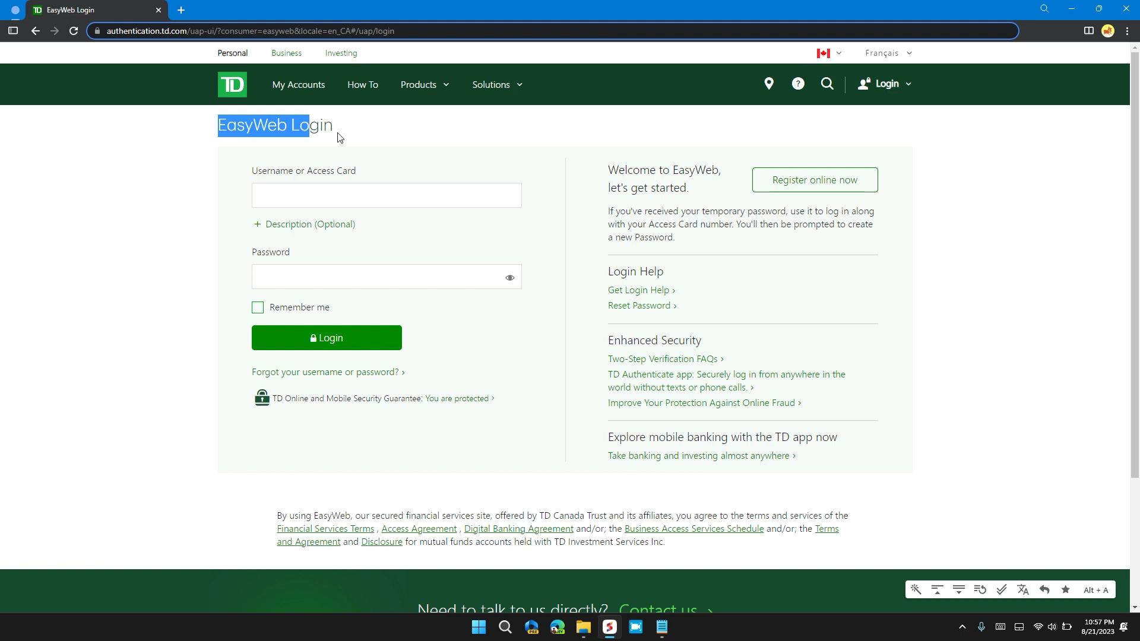
click(339, 135)
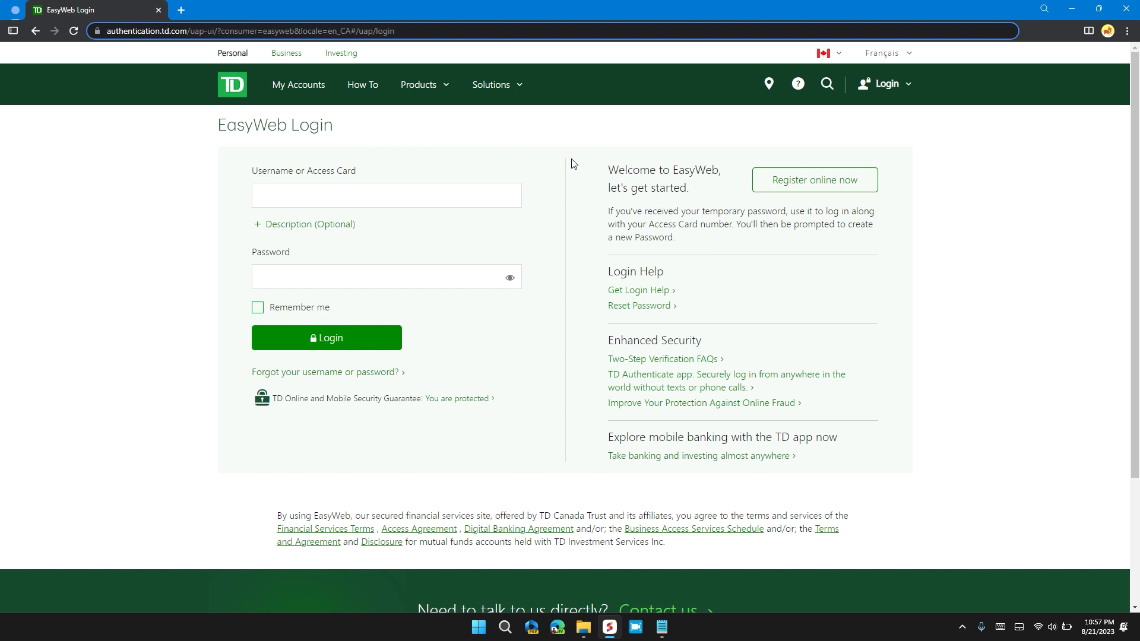
click(181, 10)
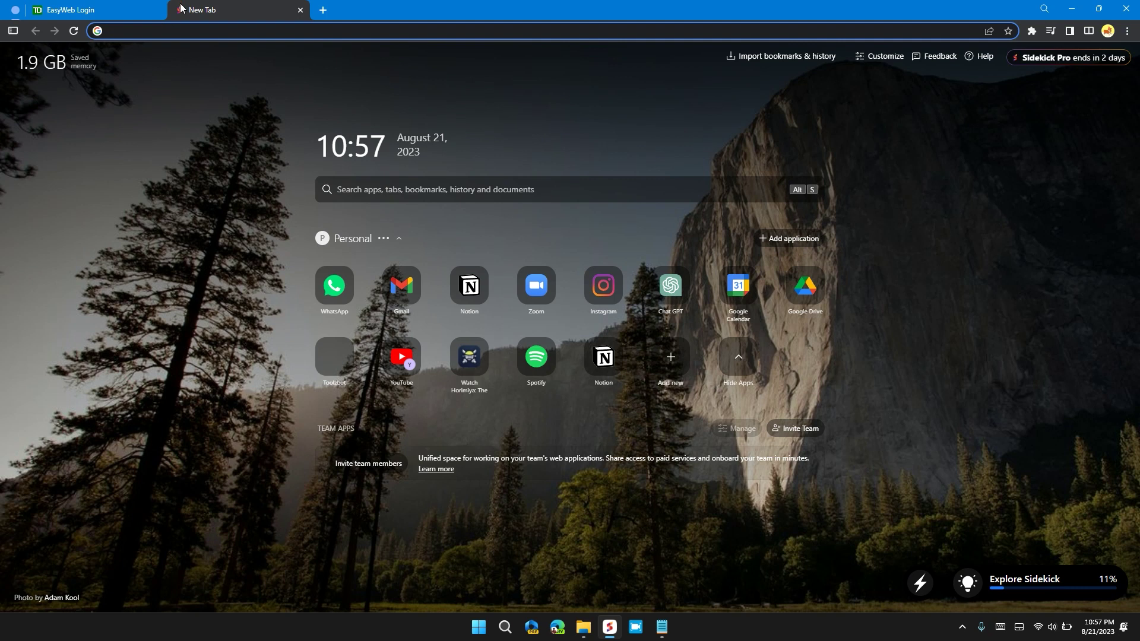
Check authentication.td.com on IsItDownRightNow, which reports it unavailable and under maintenance.
text(isitdown)
key(Return)
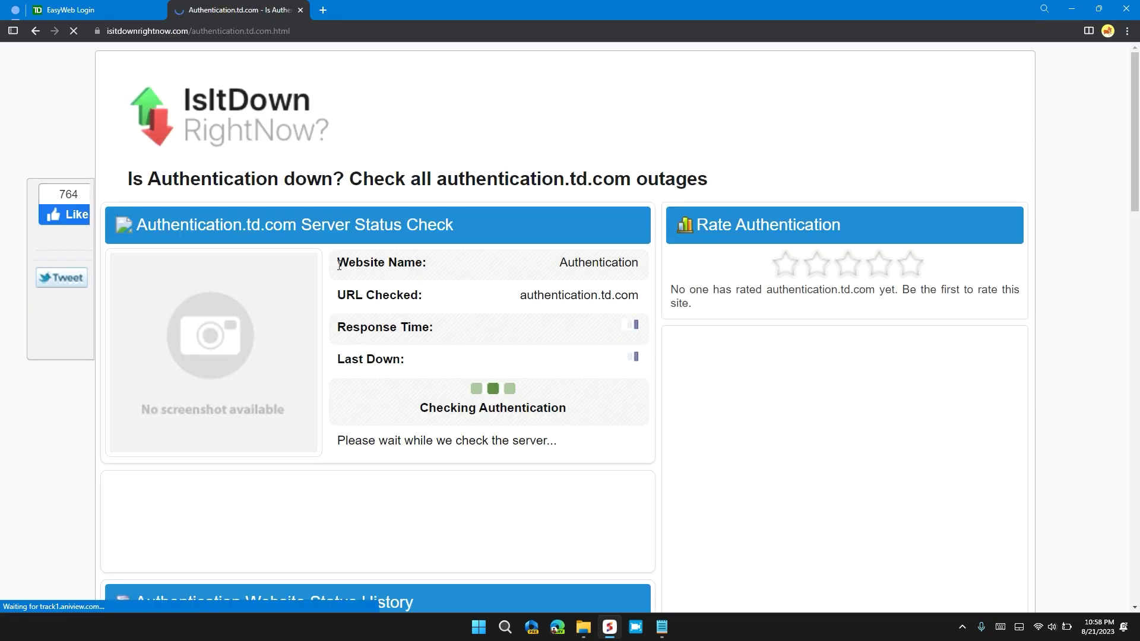
scroll(268, 219, down, 1)
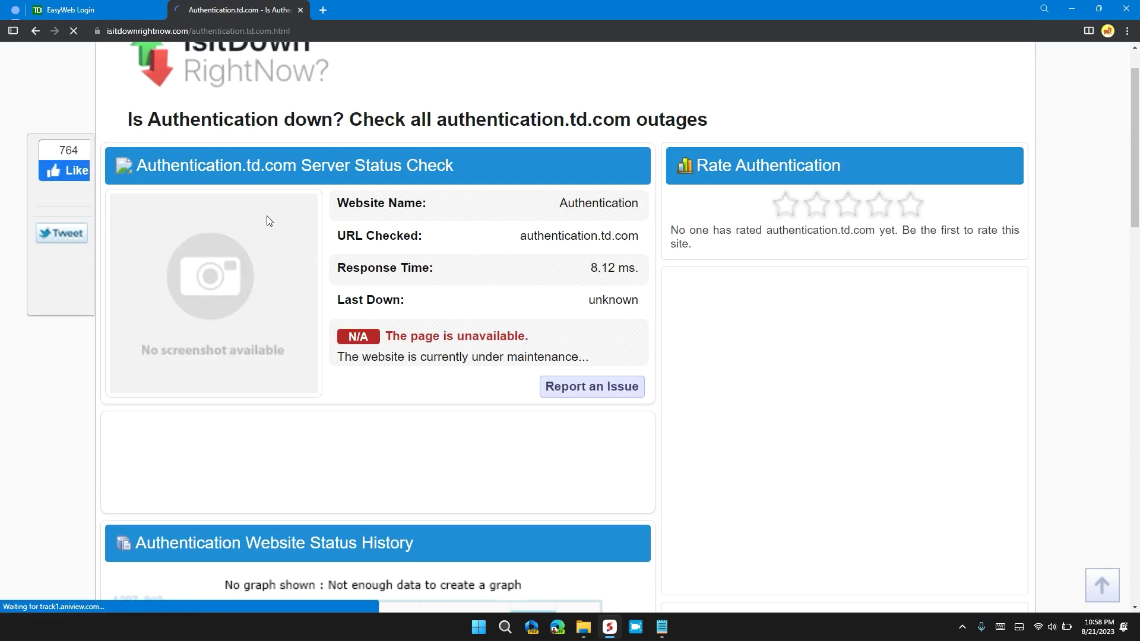
drag(157, 158, 611, 347)
click(613, 346)
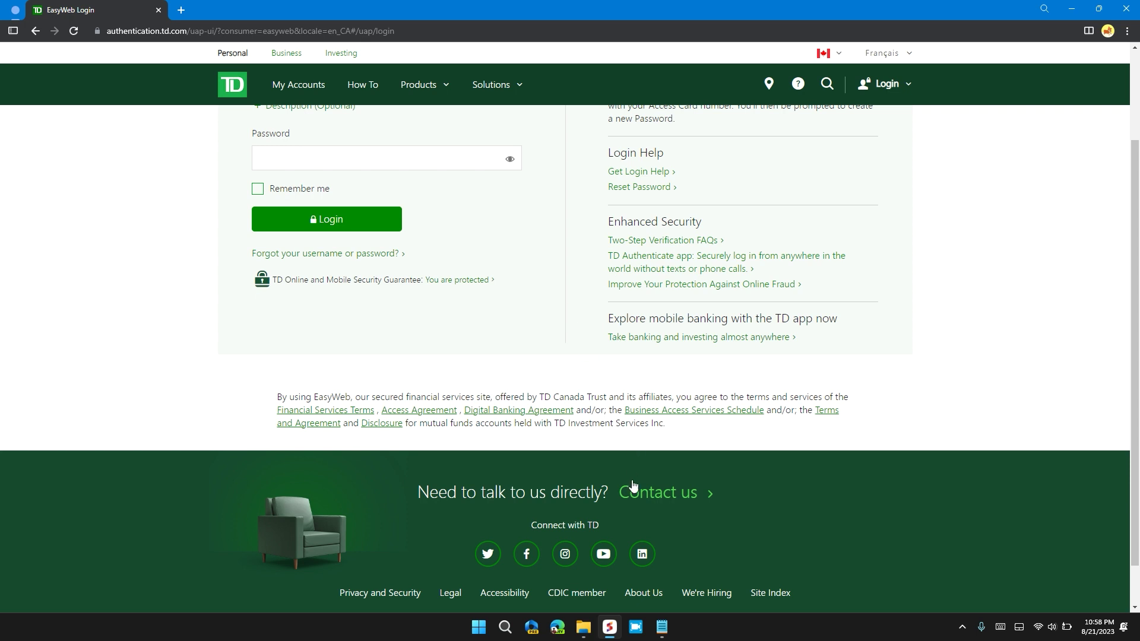
Open TD's Contact Us page from the EasyWeb footer and close the Ad Choices popup.
click(646, 498)
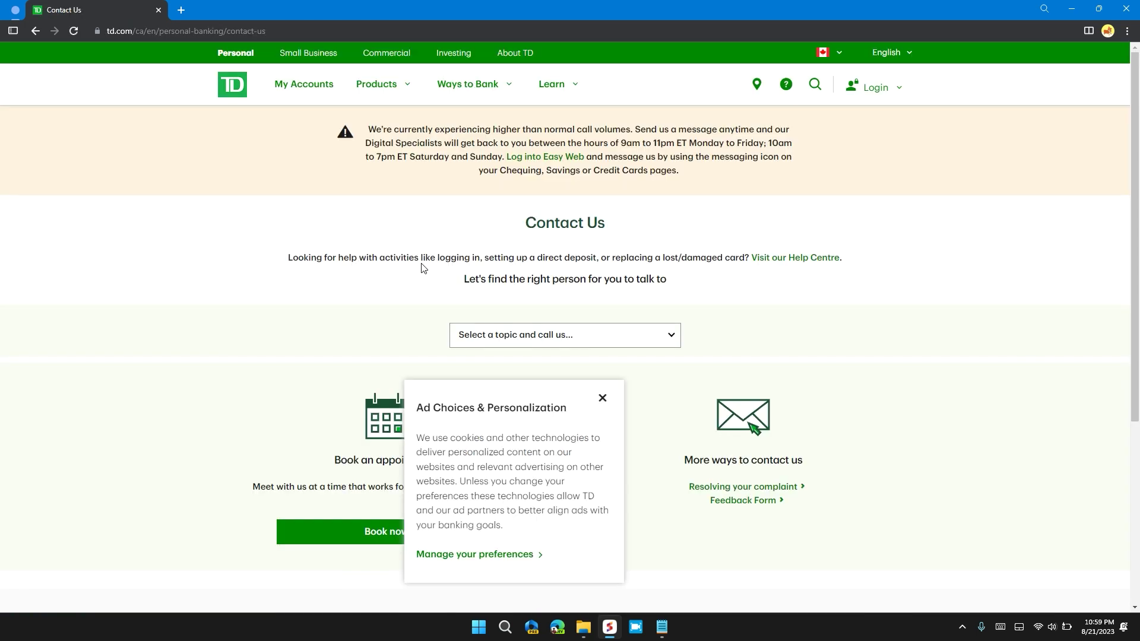
click(601, 398)
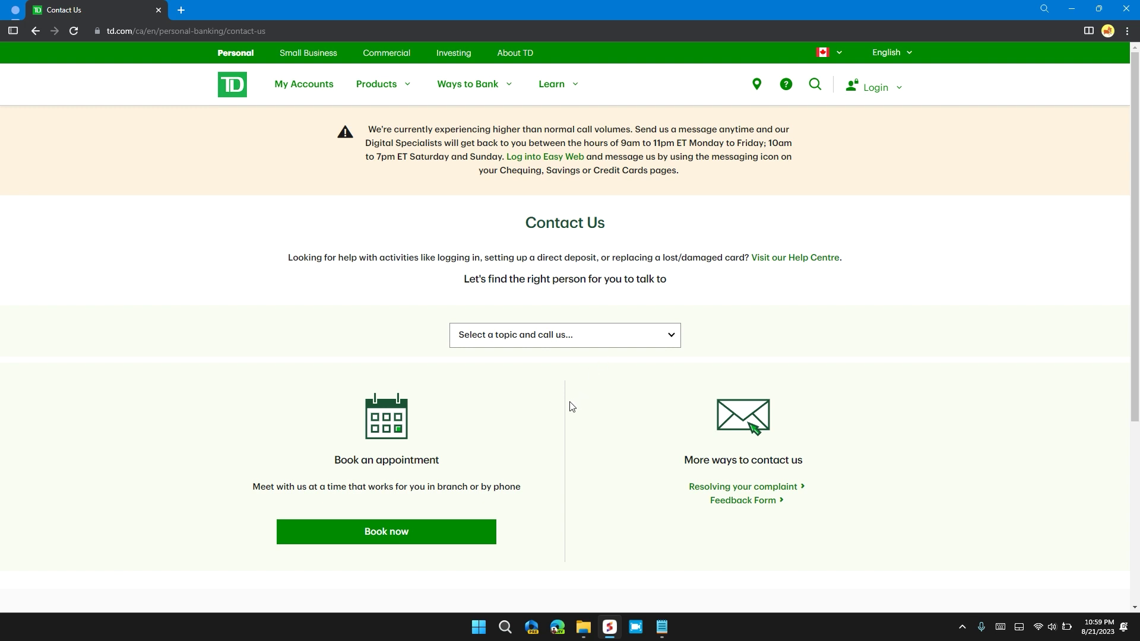
scroll(571, 406, down, 4)
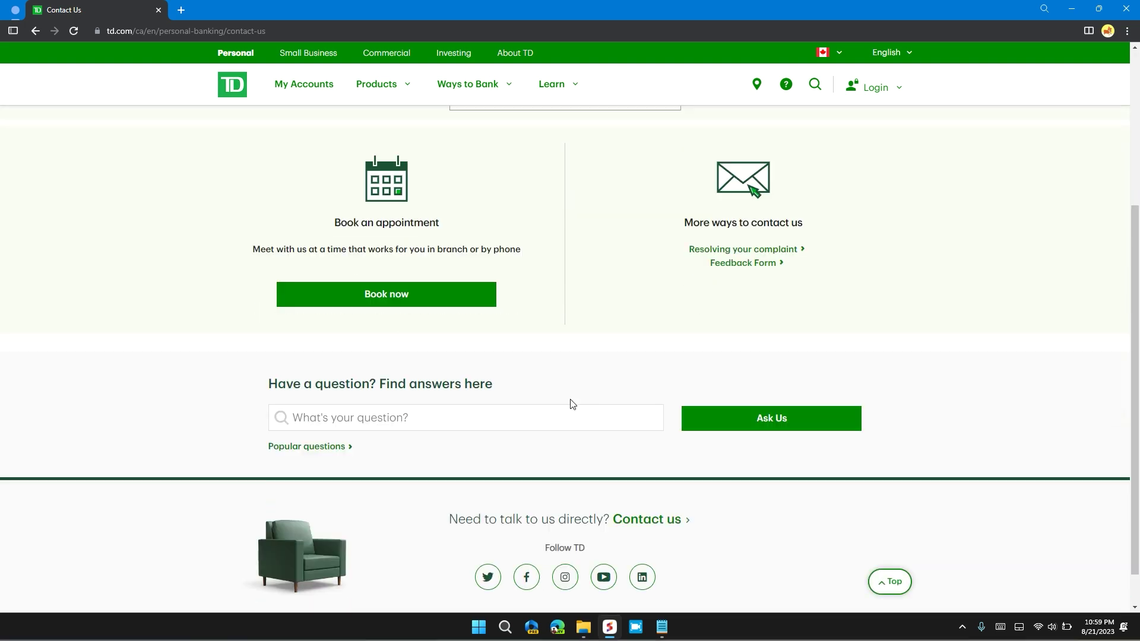